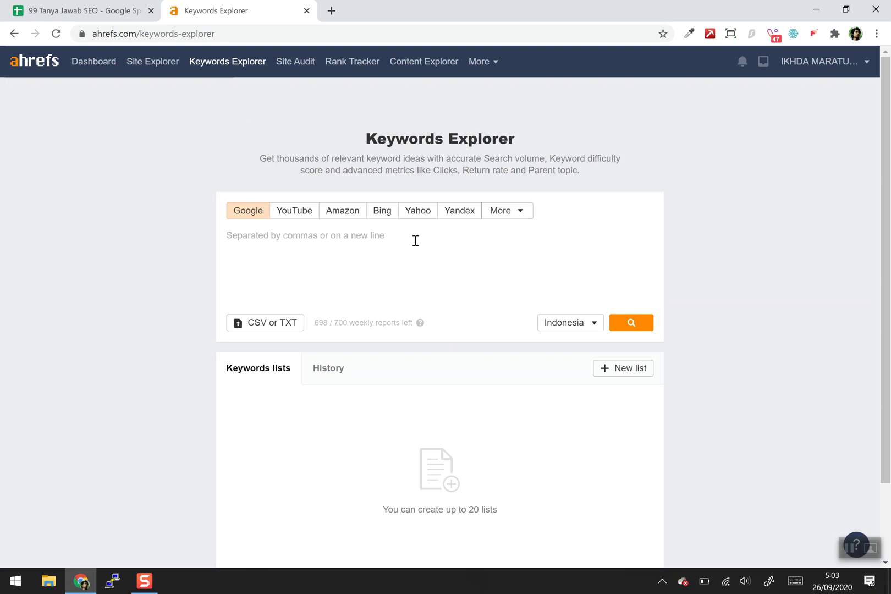
Look up the keyword umroh on Google for Indonesia and list the keyword ideas having the same terms.
{"action": "type", "text": "umroh"}
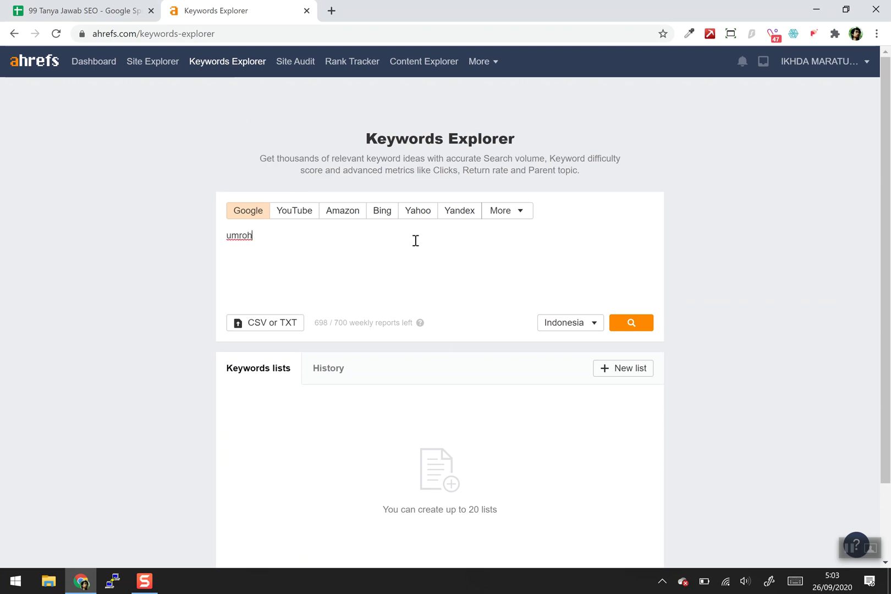
{"action": "key", "text": "Return"}
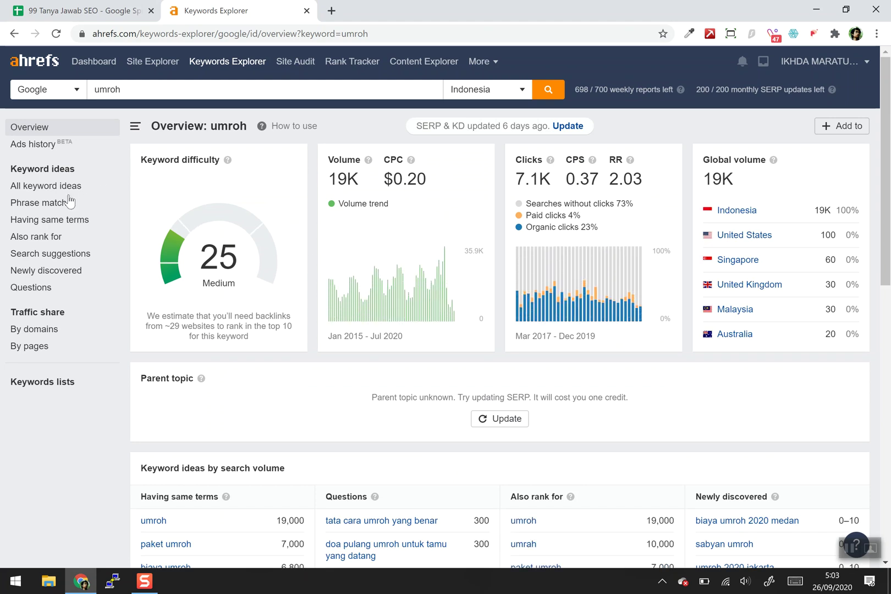
{"action": "left_click_drag", "start_coordinate": [141, 160], "coordinate": [248, 161]}
{"action": "left_click", "coordinate": [335, 130]}
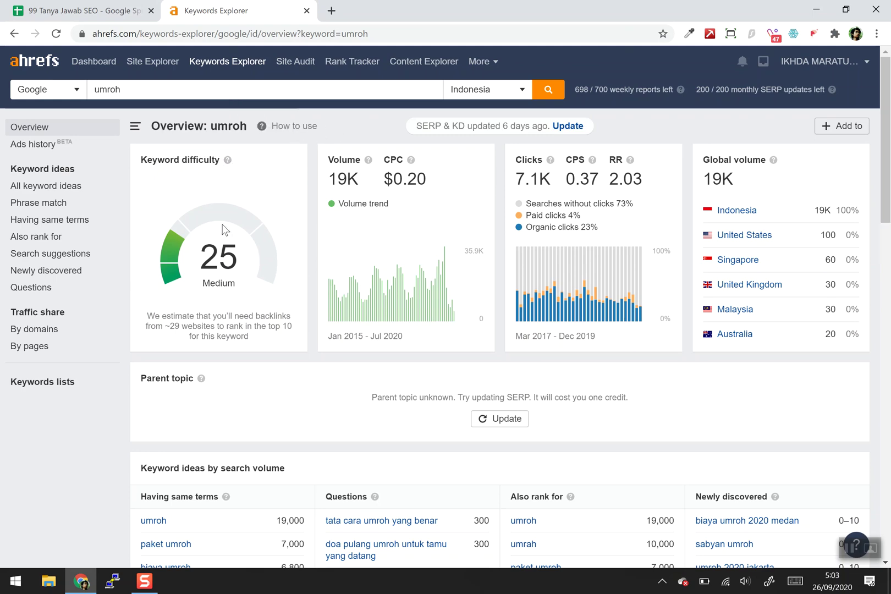
{"action": "left_click", "coordinate": [77, 221]}
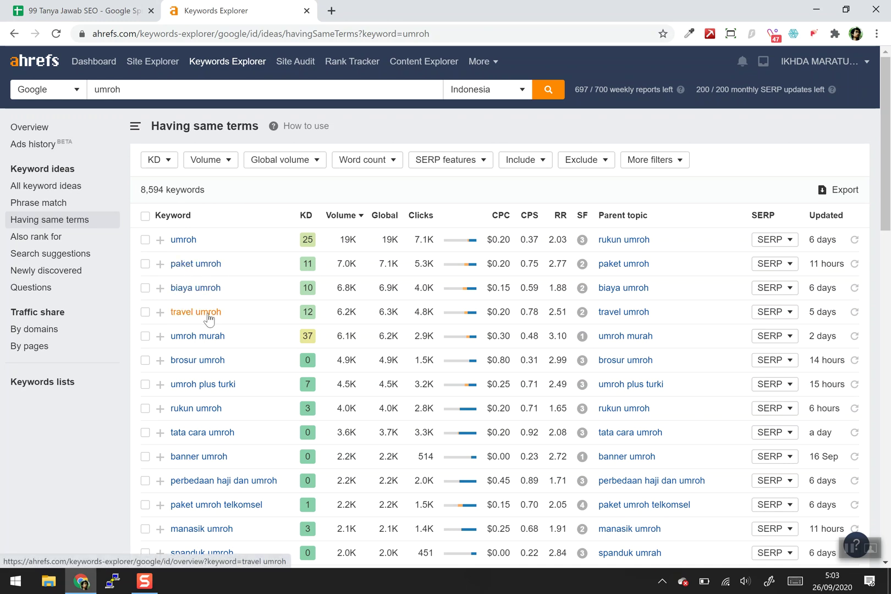
{"action": "mouse_move", "coordinate": [304, 219]}
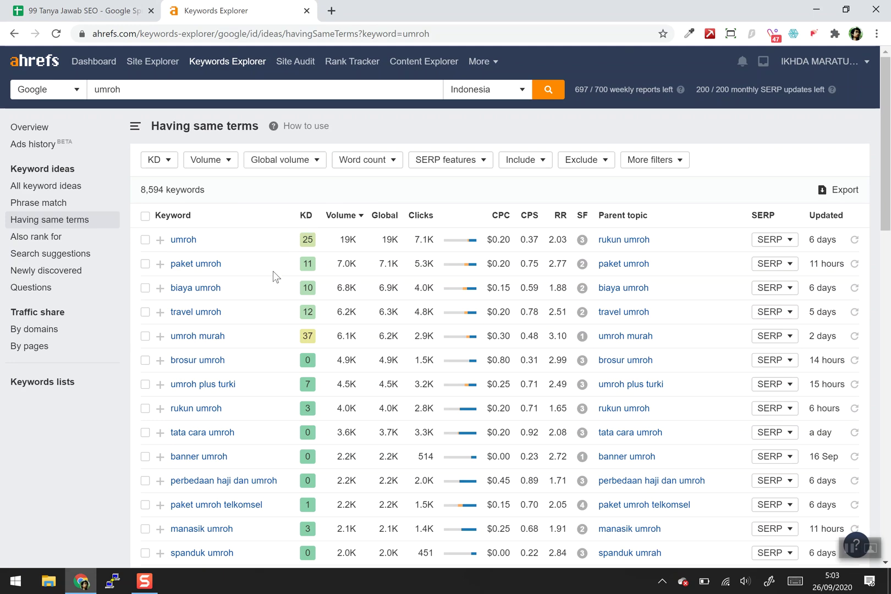
Open the paket umroh keyword from the ideas list and show its keyword ideas having the same terms.
{"action": "scroll", "coordinate": [268, 292], "scroll_direction": "down", "scroll_amount": 1}
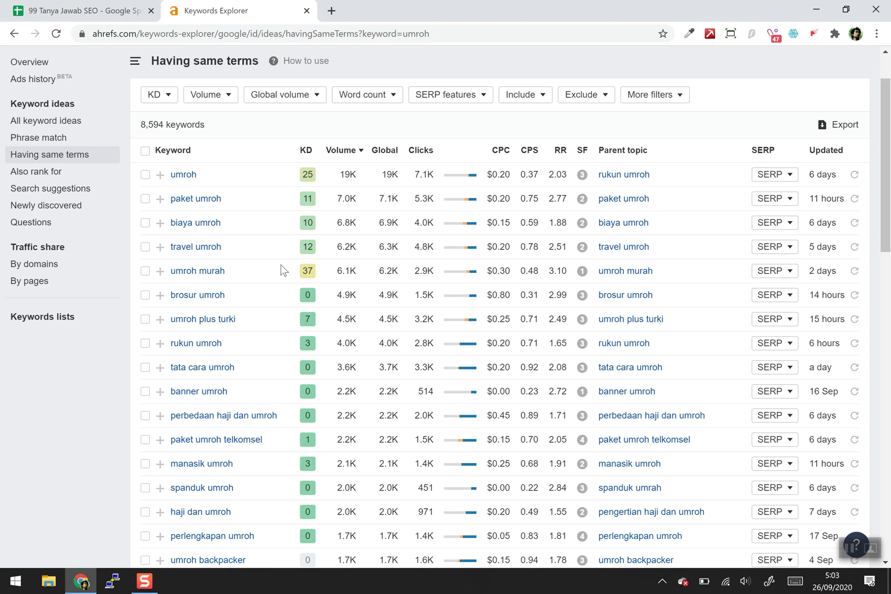
{"action": "scroll", "coordinate": [282, 269], "scroll_direction": "down", "scroll_amount": 1}
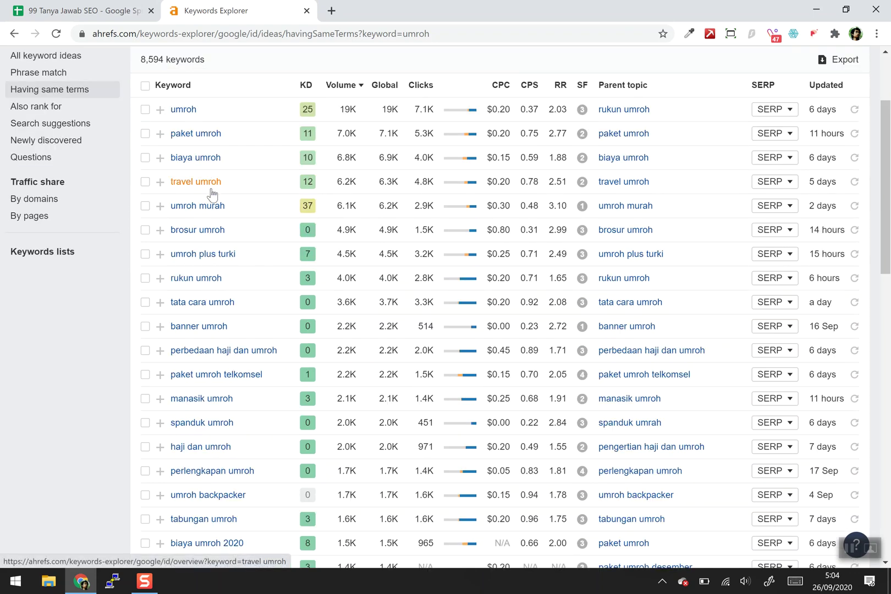
{"action": "left_click", "coordinate": [202, 136]}
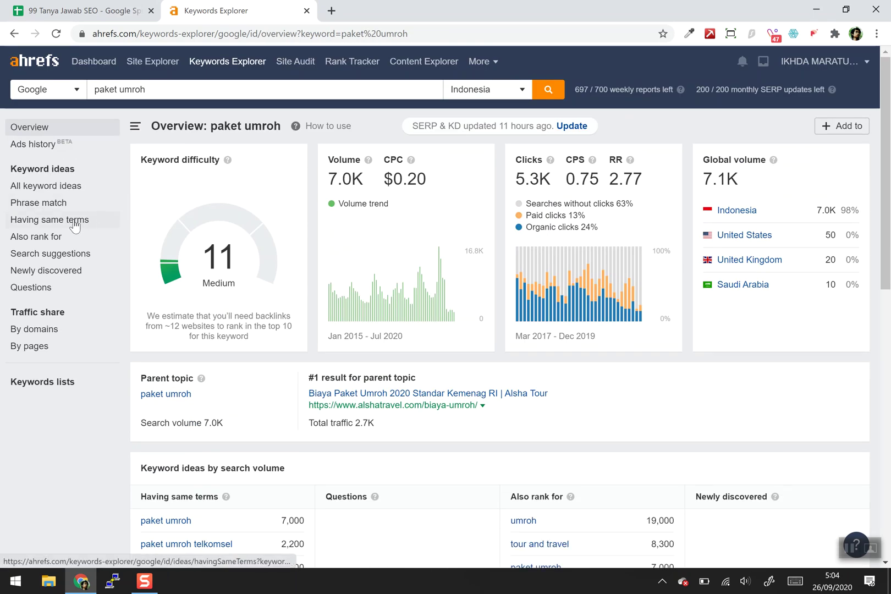
{"action": "left_click", "coordinate": [75, 222]}
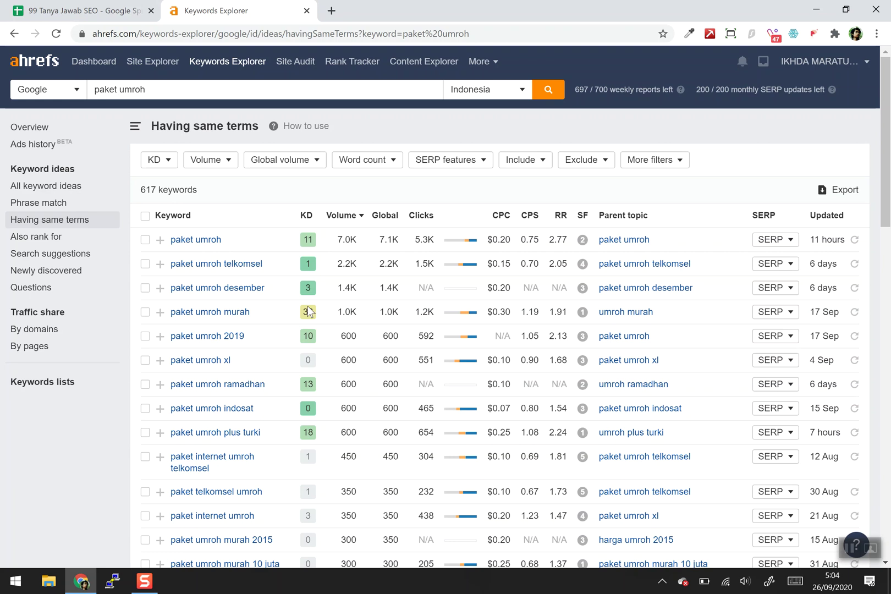
Open the parent topic of paket umroh murah in a new tab, look up umroh murah there, and list its same-terms keyword ideas.
{"action": "right_click", "coordinate": [628, 310]}
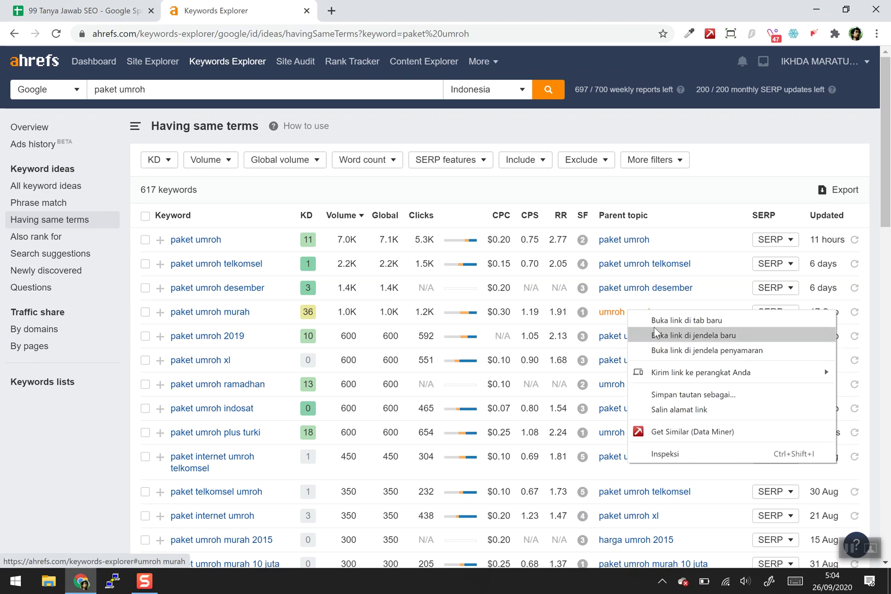
{"action": "left_click", "coordinate": [661, 319]}
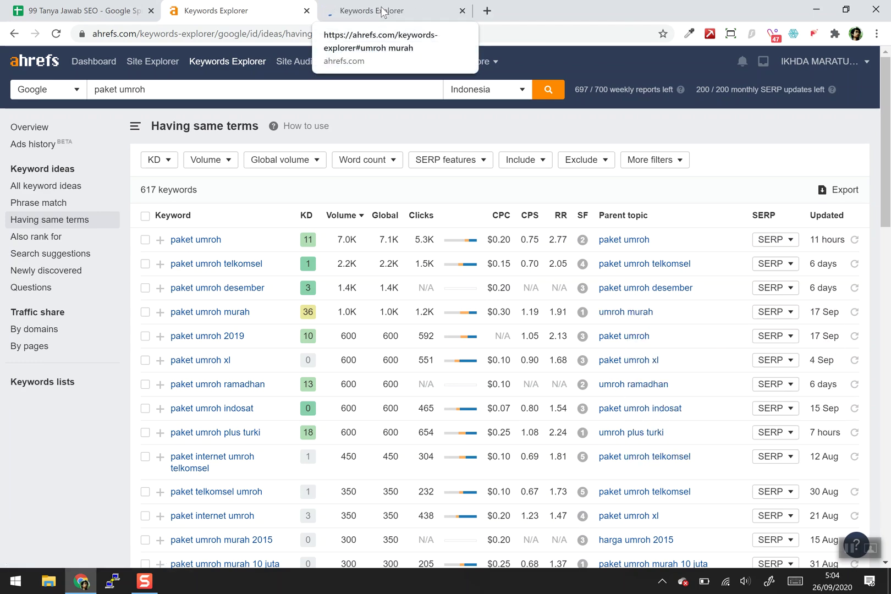
{"action": "left_click", "coordinate": [384, 11]}
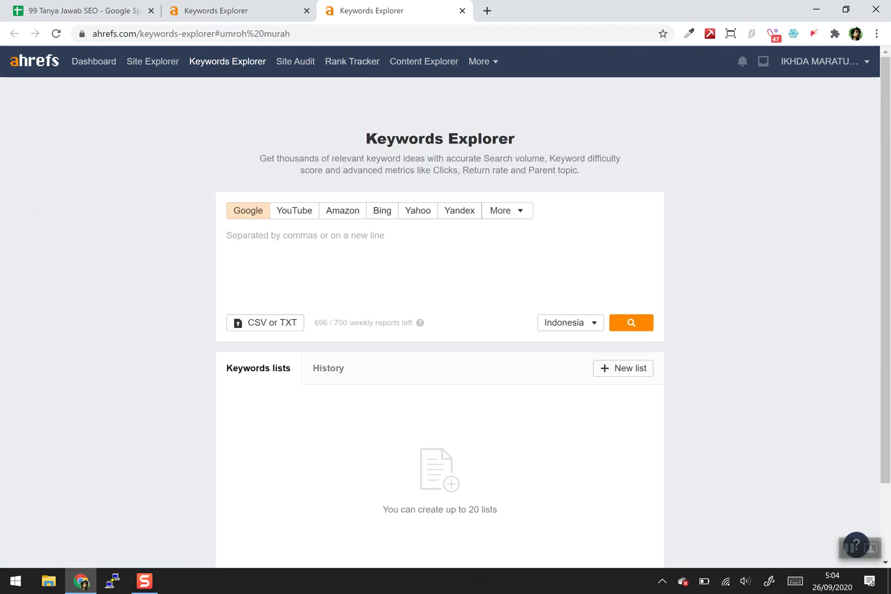
{"action": "type", "text": "umro"}
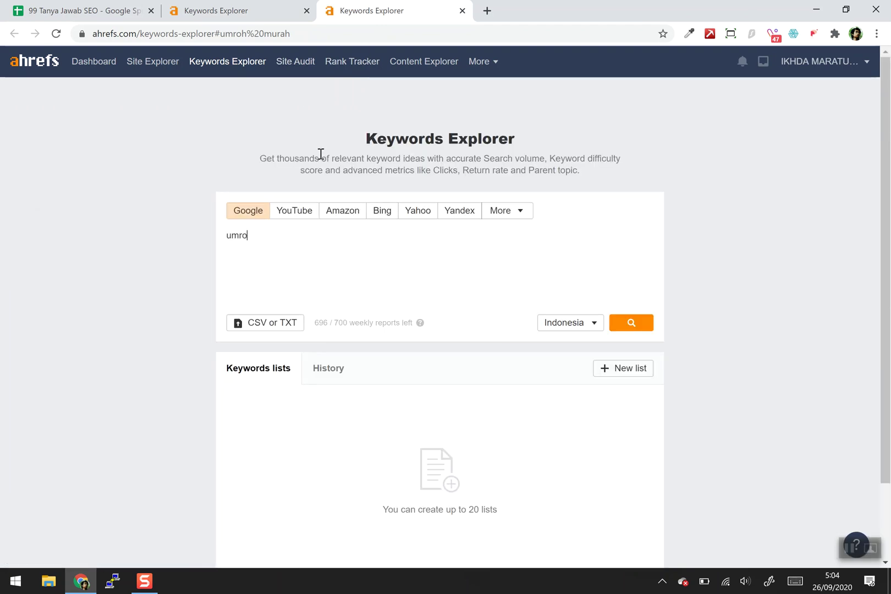
{"action": "type", "text": "h murah"}
{"action": "key", "text": "Return"}
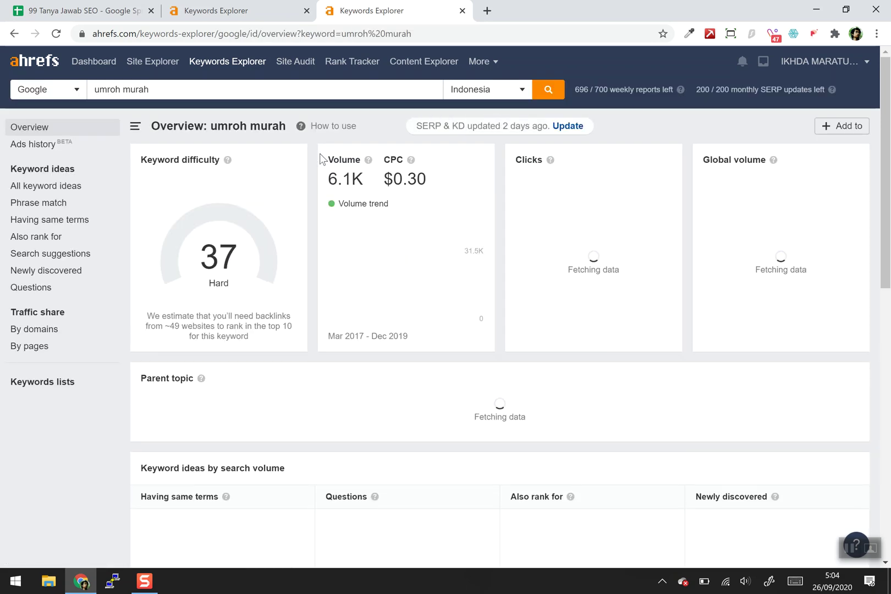
{"action": "left_click", "coordinate": [85, 226]}
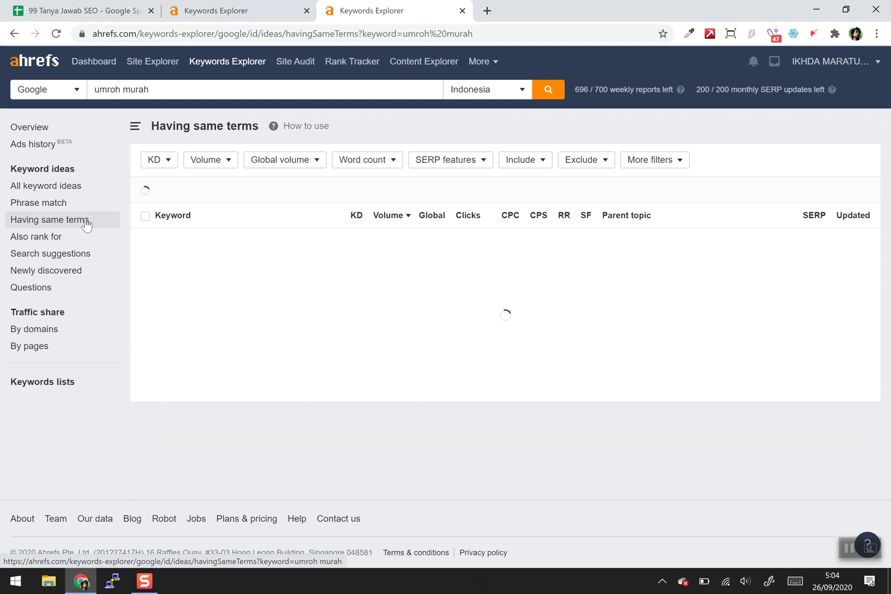
Go back to the paket umroh ideas and examine its longer variations, such as paket umroh desember.
{"action": "right_click", "coordinate": [236, 11]}
{"action": "left_click", "coordinate": [236, 11]}
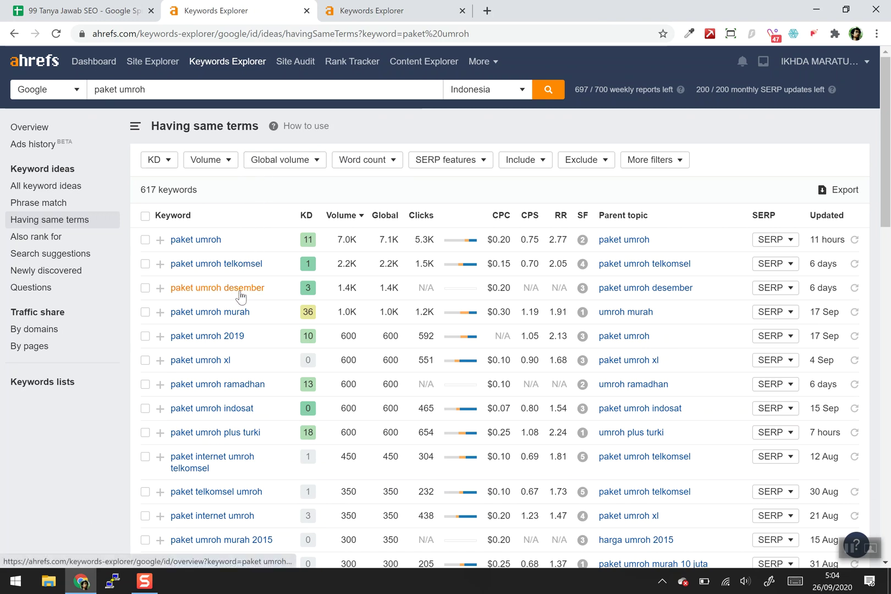
{"action": "left_click_drag", "start_coordinate": [273, 287], "coordinate": [168, 287]}
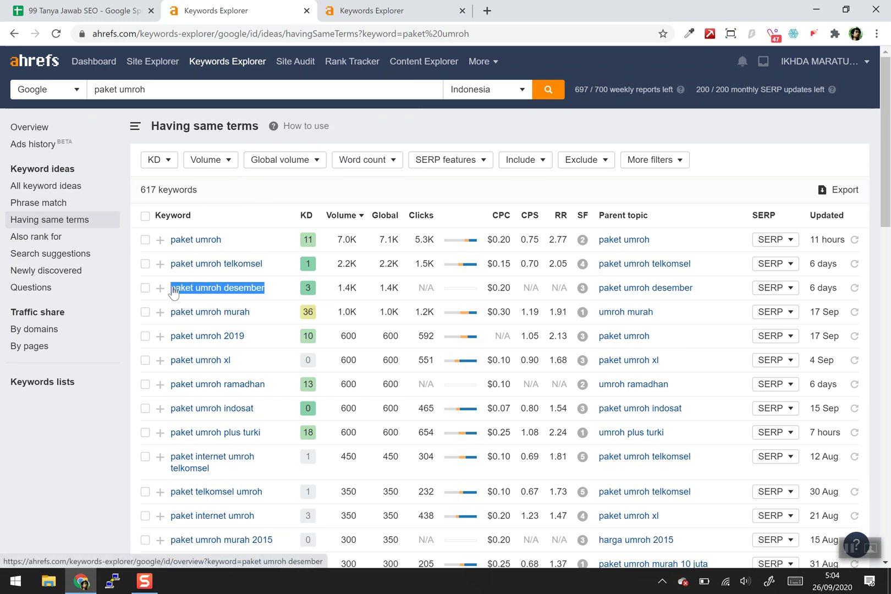
{"action": "left_click", "coordinate": [77, 416]}
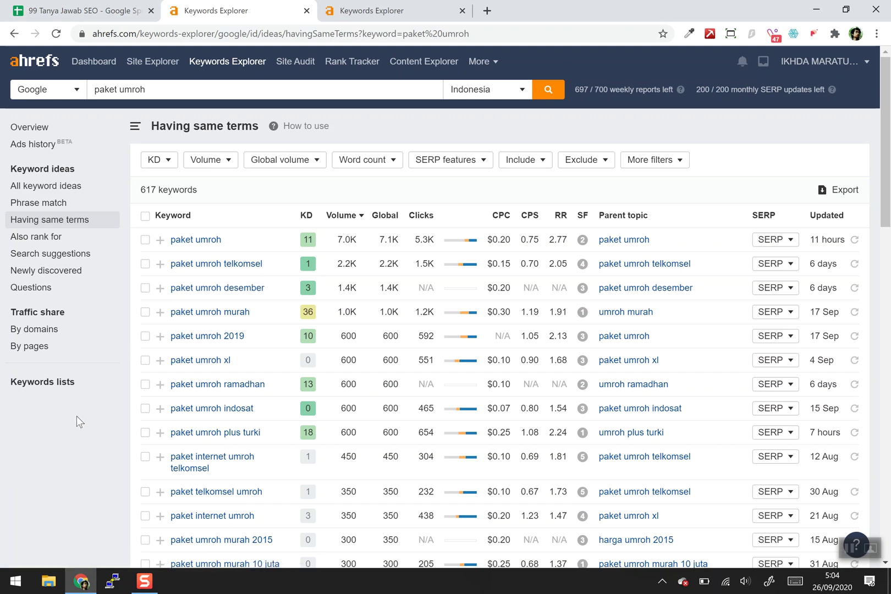
{"action": "scroll", "coordinate": [234, 252], "scroll_direction": "down", "scroll_amount": 1}
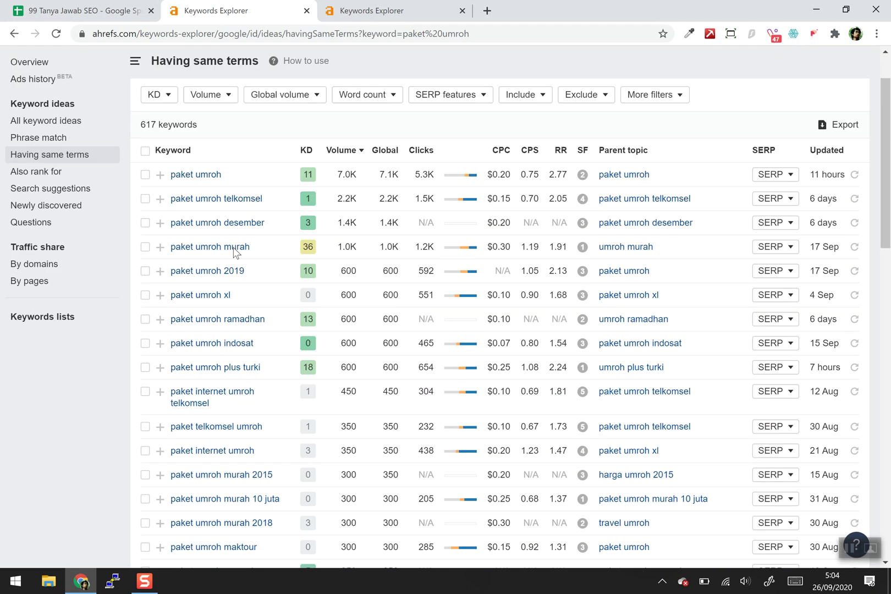
{"action": "scroll", "coordinate": [234, 252], "scroll_direction": "up", "scroll_amount": 1}
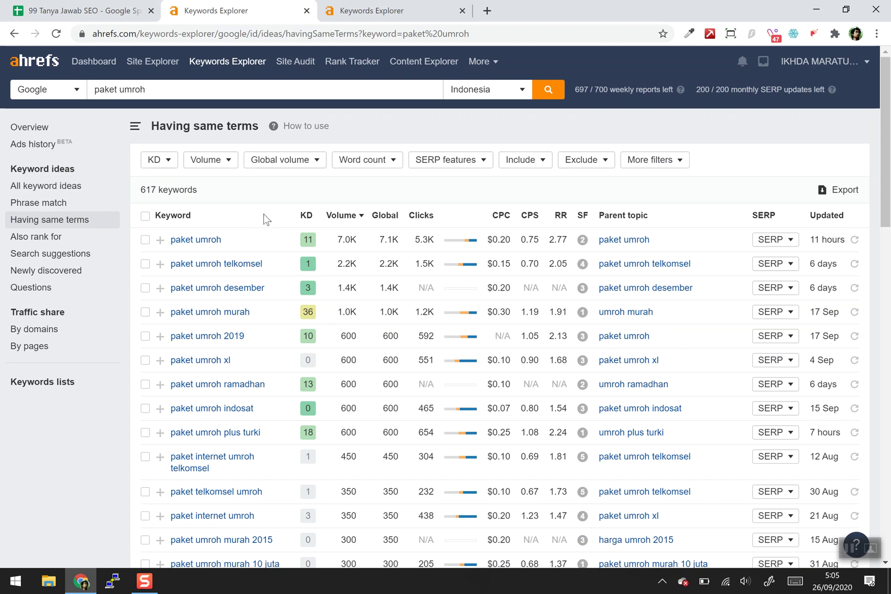
Extend the keyword query to paket umroh jogja and run it for same-terms ideas.
{"action": "left_click", "coordinate": [205, 89]}
{"action": "type", "text": "jogj"}
{"action": "type", "text": "a"}
{"action": "key", "text": "Return"}
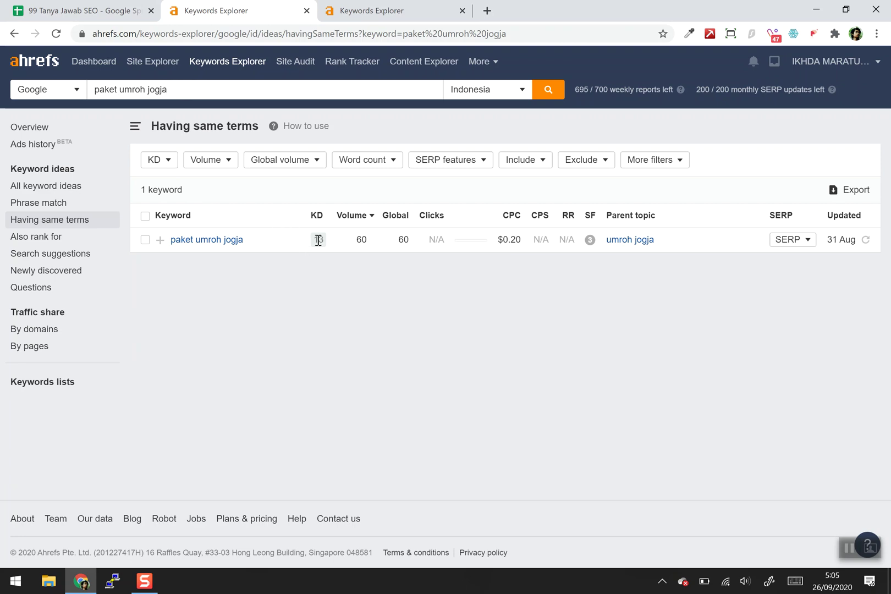
Replace the city in the keyword query so it reads paket umroh madiun, and run it.
{"action": "double_click", "coordinate": [153, 90]}
{"action": "type", "text": "madiun"}
{"action": "key", "text": "Return"}
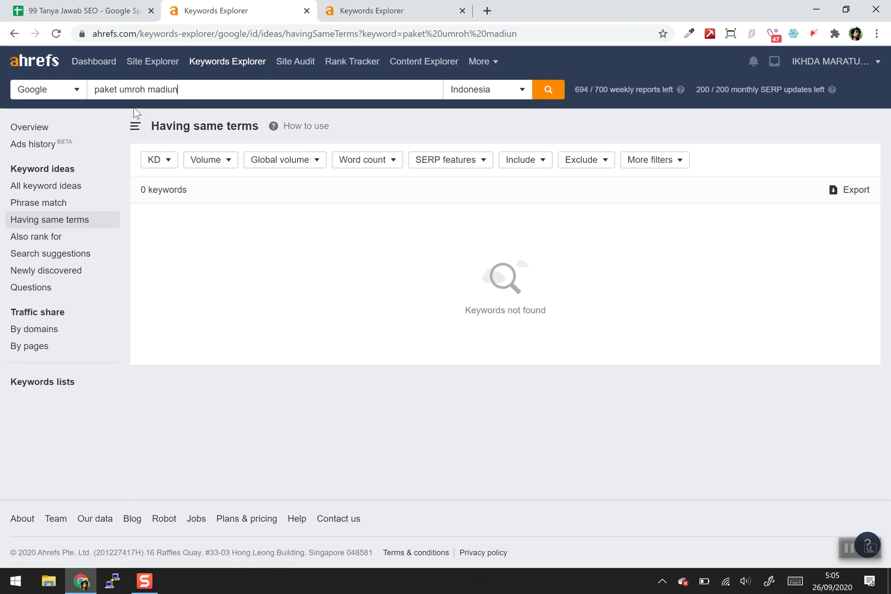
Shorten the keyword query to umroh madiun by removing the word paket, and run it.
{"action": "left_click_drag", "start_coordinate": [119, 87], "coordinate": [81, 84]}
{"action": "key", "text": "BackSpace"}
{"action": "key", "text": "Return"}
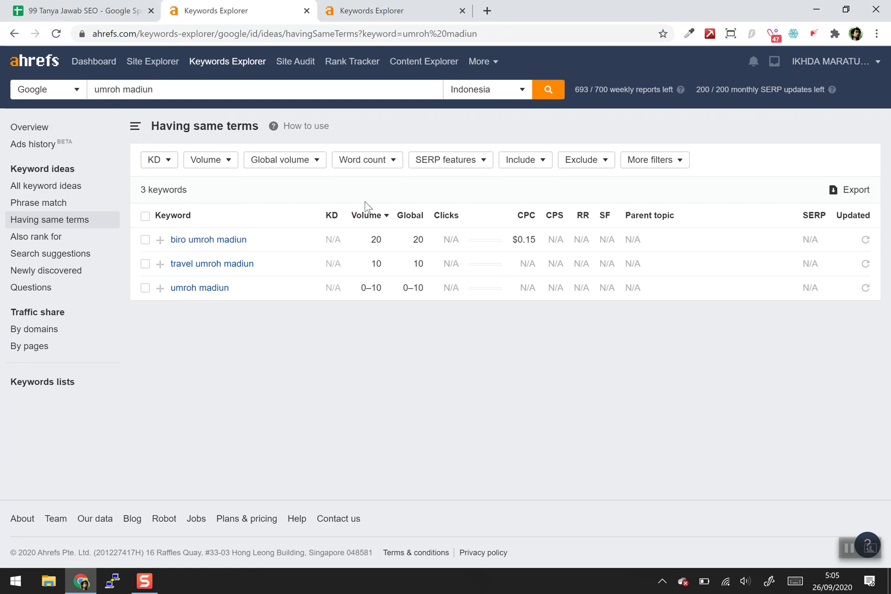
Run a Google search for the keyword biro umroh madiun from the ideas list.
{"action": "mouse_move", "coordinate": [332, 222]}
{"action": "left_click_drag", "start_coordinate": [280, 241], "coordinate": [171, 245]}
{"action": "right_click", "coordinate": [231, 241]}
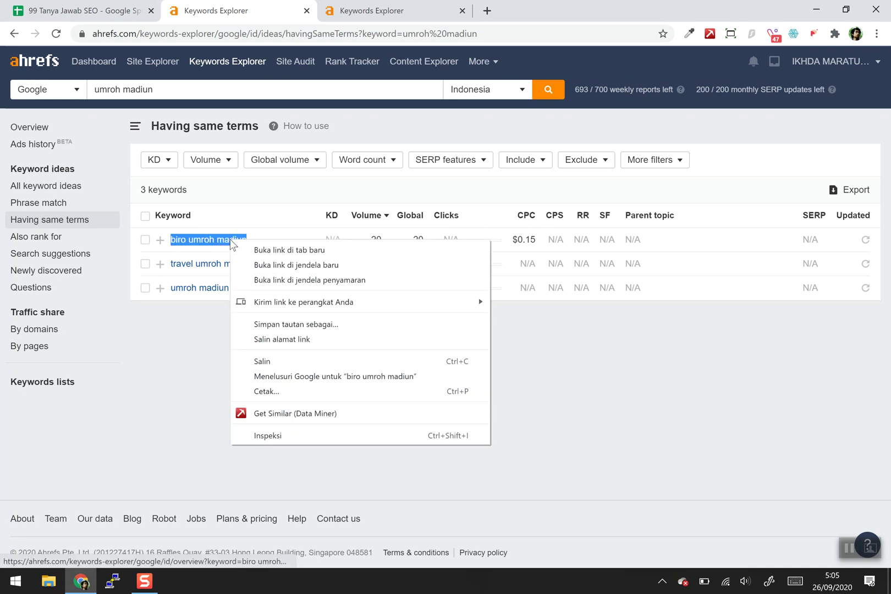
{"action": "left_click", "coordinate": [382, 377]}
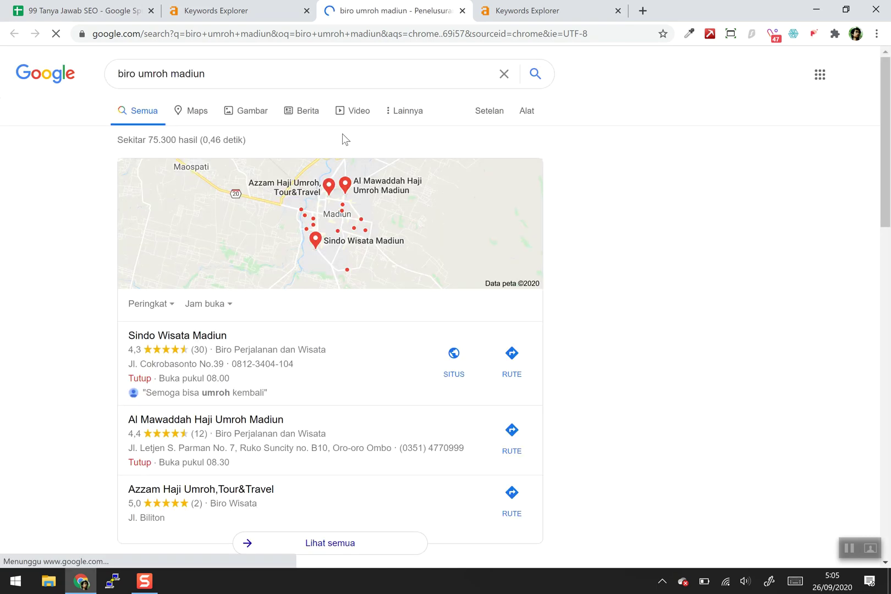
Examine which websites rank in Google's results for biro umroh madiun to judge the competition.
{"action": "scroll", "coordinate": [584, 231], "scroll_direction": "down", "scroll_amount": 6}
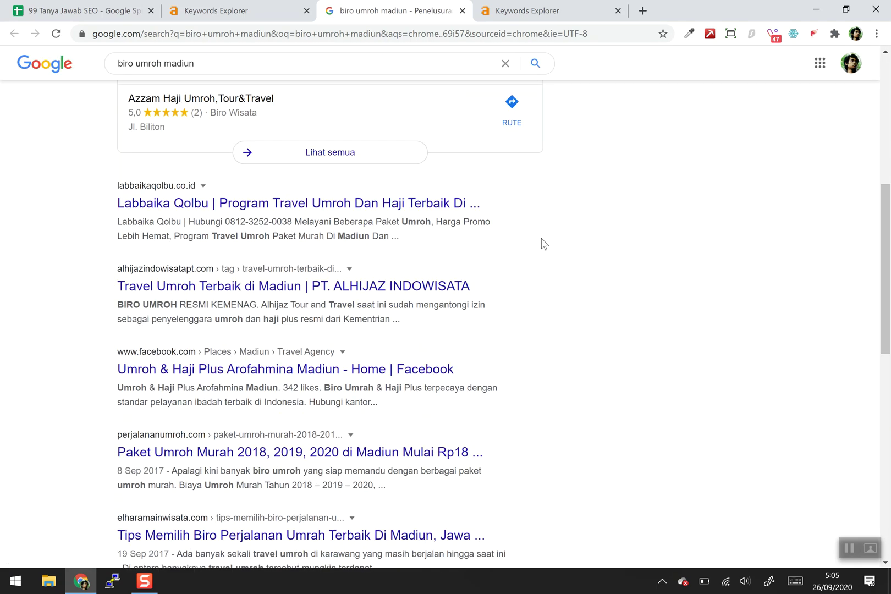
{"action": "scroll", "coordinate": [174, 374], "scroll_direction": "down", "scroll_amount": 1}
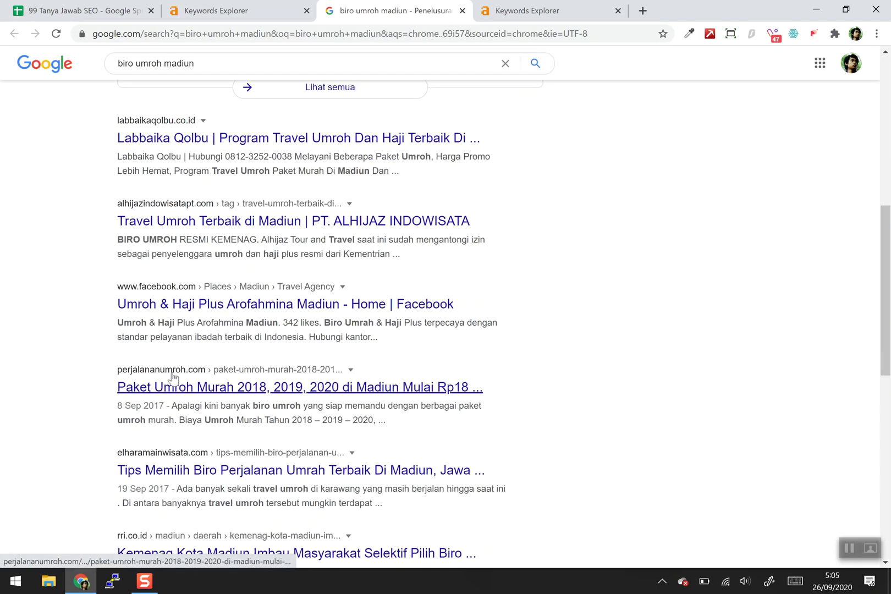
{"action": "scroll", "coordinate": [174, 374], "scroll_direction": "down", "scroll_amount": 1}
{"action": "scroll", "coordinate": [173, 374], "scroll_direction": "down", "scroll_amount": 1}
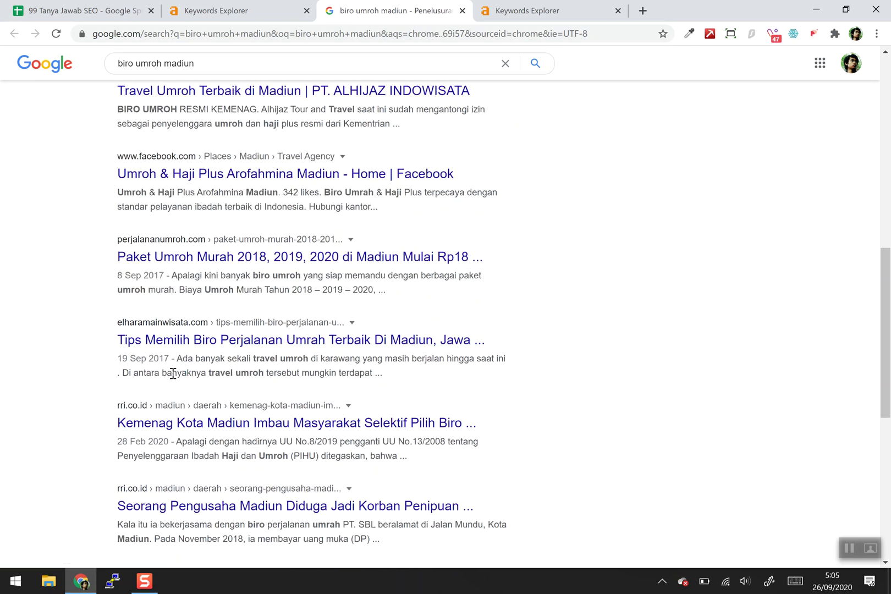
{"action": "scroll", "coordinate": [172, 375], "scroll_direction": "down", "scroll_amount": 1}
{"action": "scroll", "coordinate": [173, 375], "scroll_direction": "down", "scroll_amount": 1}
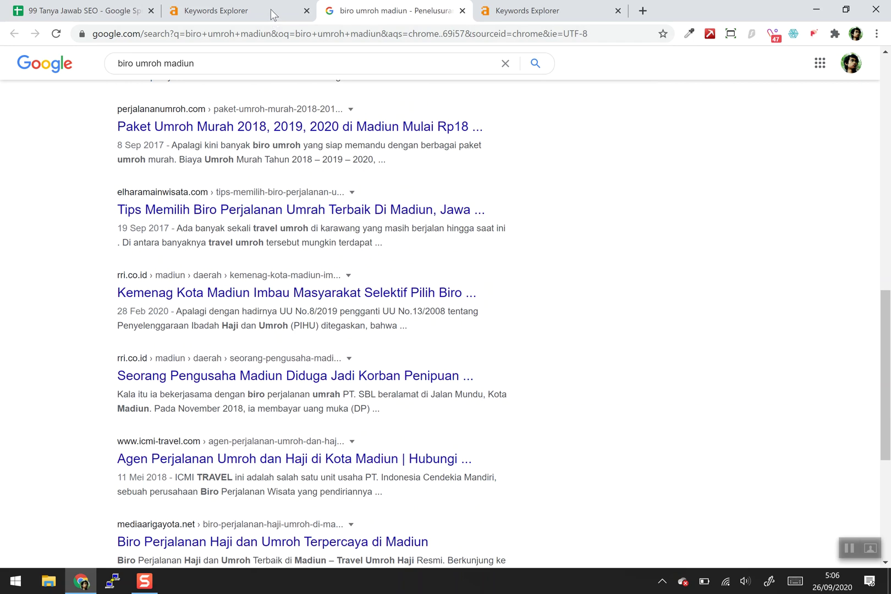
{"action": "scroll", "coordinate": [254, 255], "scroll_direction": "up", "scroll_amount": 5}
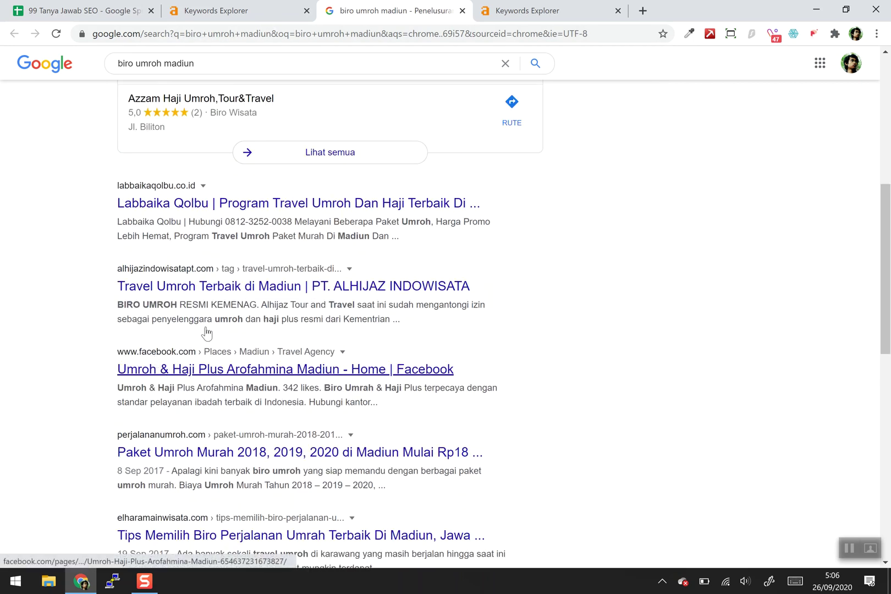
Return to the umroh madiun ideas and check the search volumes of biro umroh madiun and travel umroh madiun.
{"action": "left_click", "coordinate": [268, 7]}
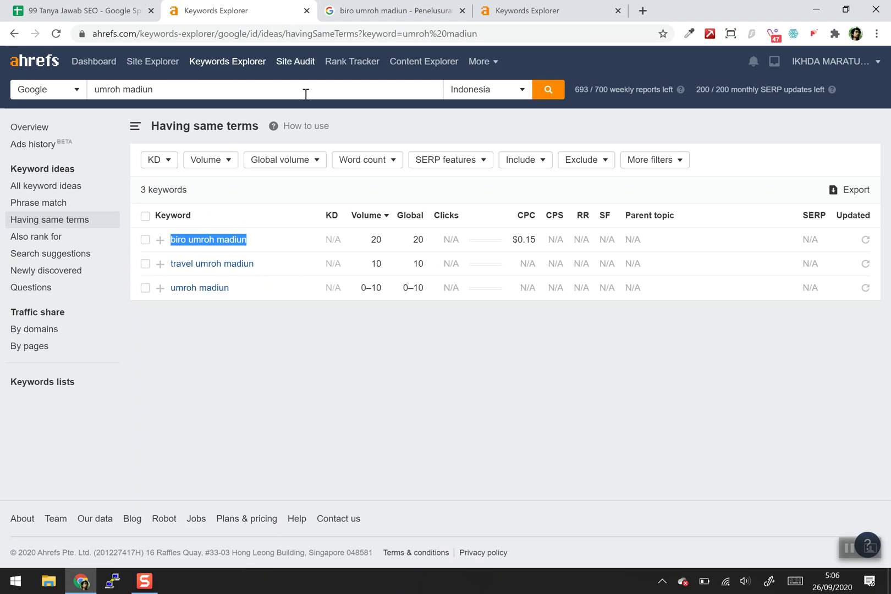
{"action": "double_click", "coordinate": [376, 240]}
{"action": "left_click", "coordinate": [370, 354]}
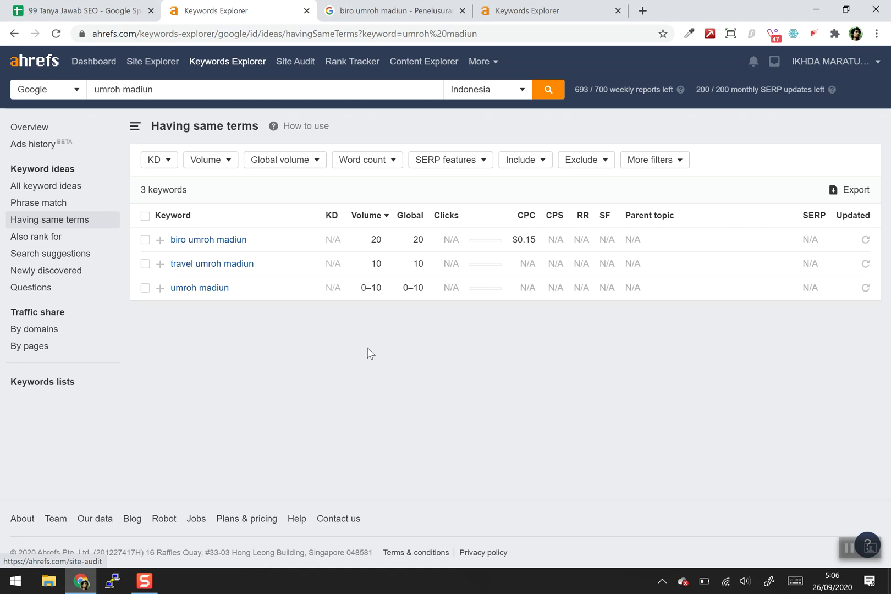
{"action": "double_click", "coordinate": [375, 263]}
{"action": "left_click", "coordinate": [379, 335]}
Analyze the domain vatih.com in Site Explorer.
{"action": "left_click", "coordinate": [168, 66]}
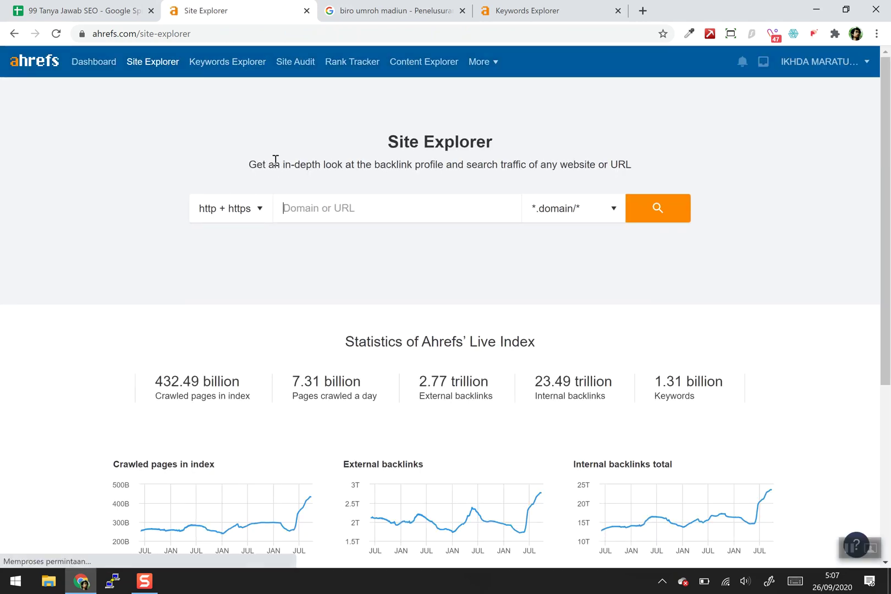
{"action": "type", "text": "vatih.com"}
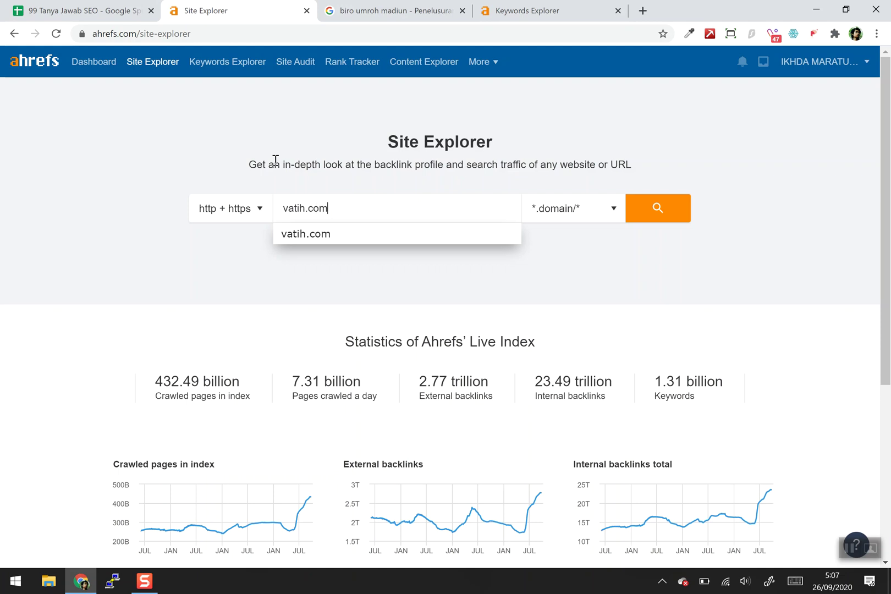
{"action": "key", "text": "Return"}
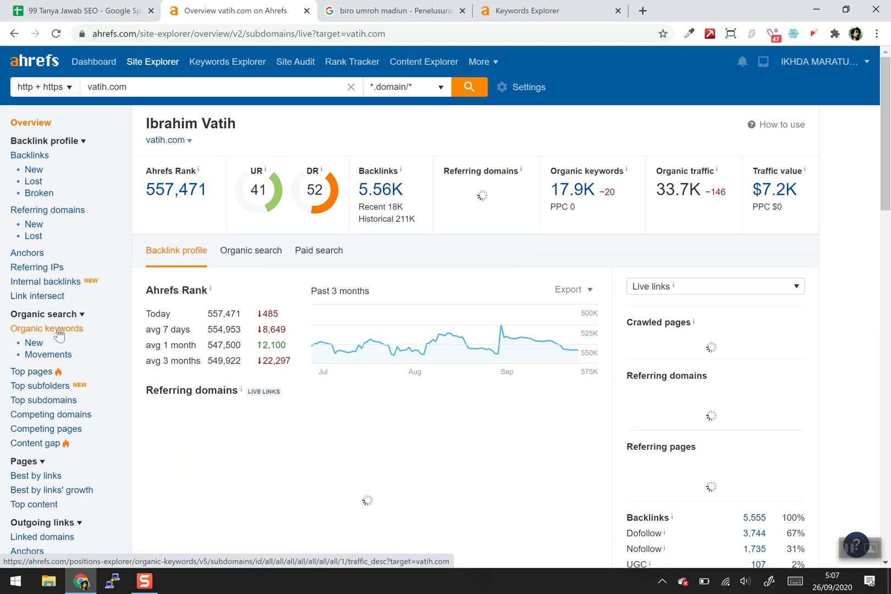
Open the organic keywords report for vatih.com and review its ranking keywords and their difficulty.
{"action": "left_click", "coordinate": [59, 333]}
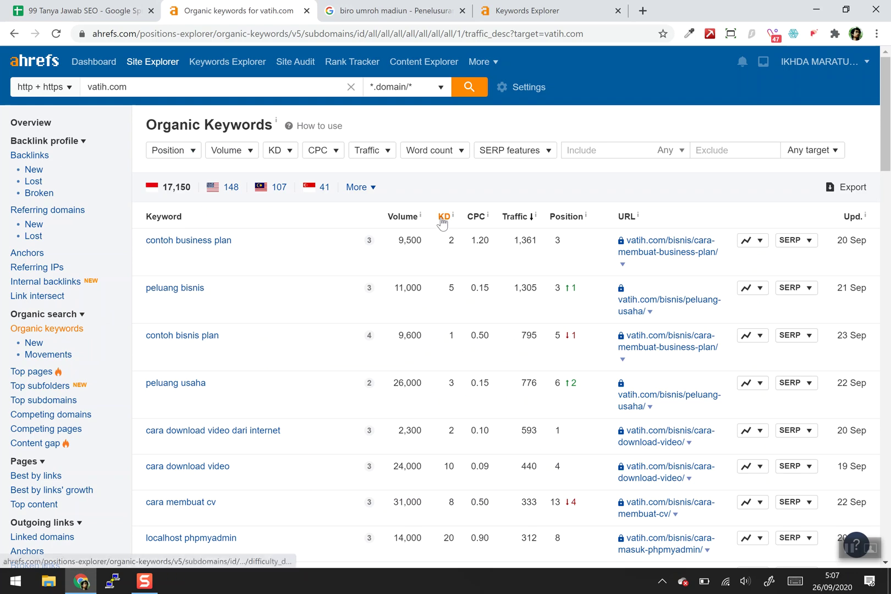
{"action": "mouse_move", "coordinate": [455, 219]}
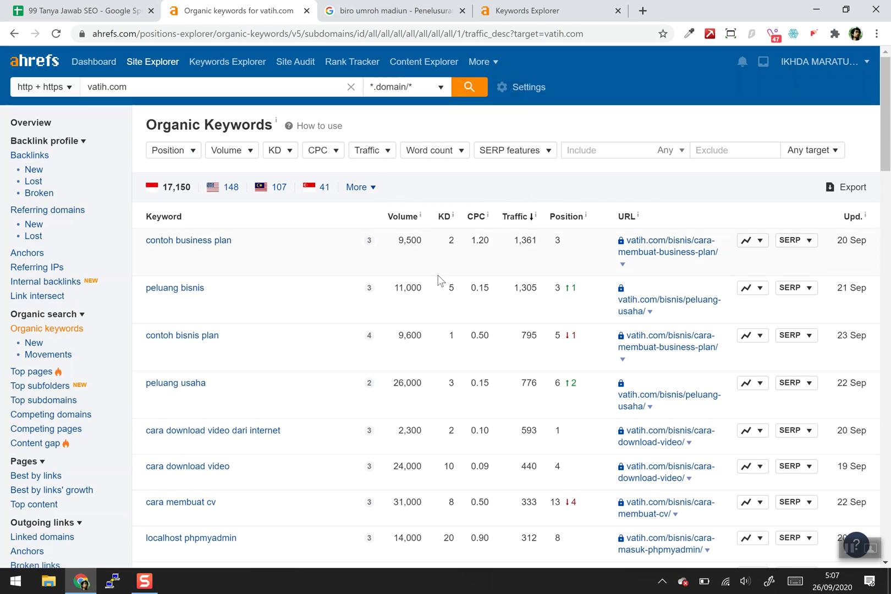
{"action": "scroll", "coordinate": [326, 250], "scroll_direction": "down", "scroll_amount": 1}
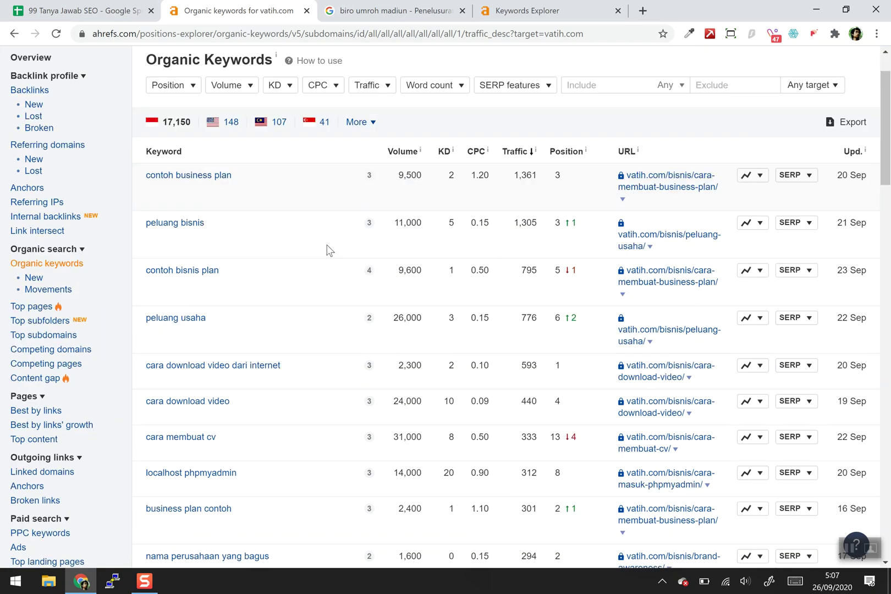
{"action": "scroll", "coordinate": [328, 250], "scroll_direction": "down", "scroll_amount": 18}
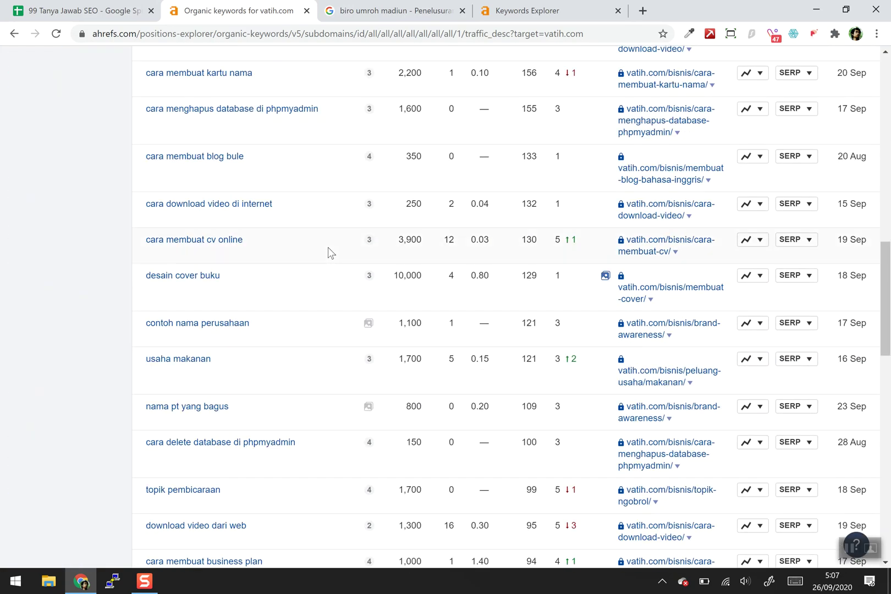
{"action": "scroll", "coordinate": [328, 254], "scroll_direction": "up", "scroll_amount": 19}
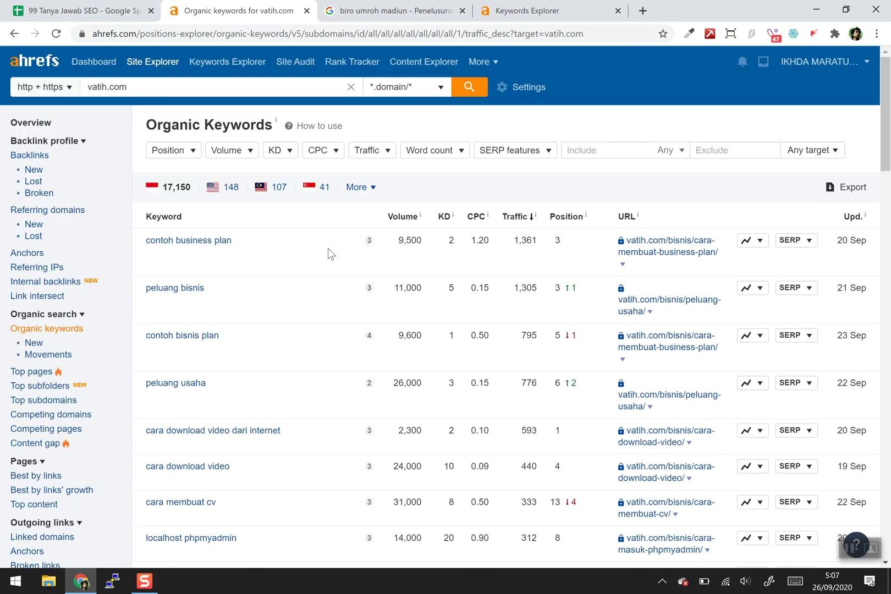